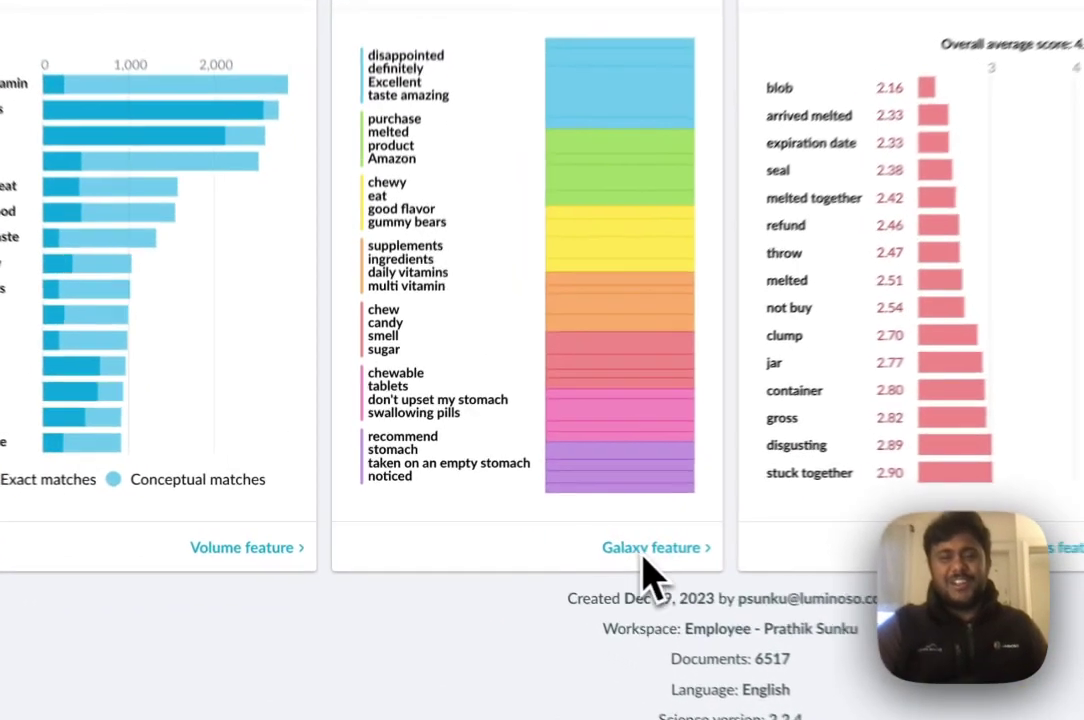
Show the Galaxy concept cloud coloured by conversation clusters, limited to the top 100 concepts
click(650, 548)
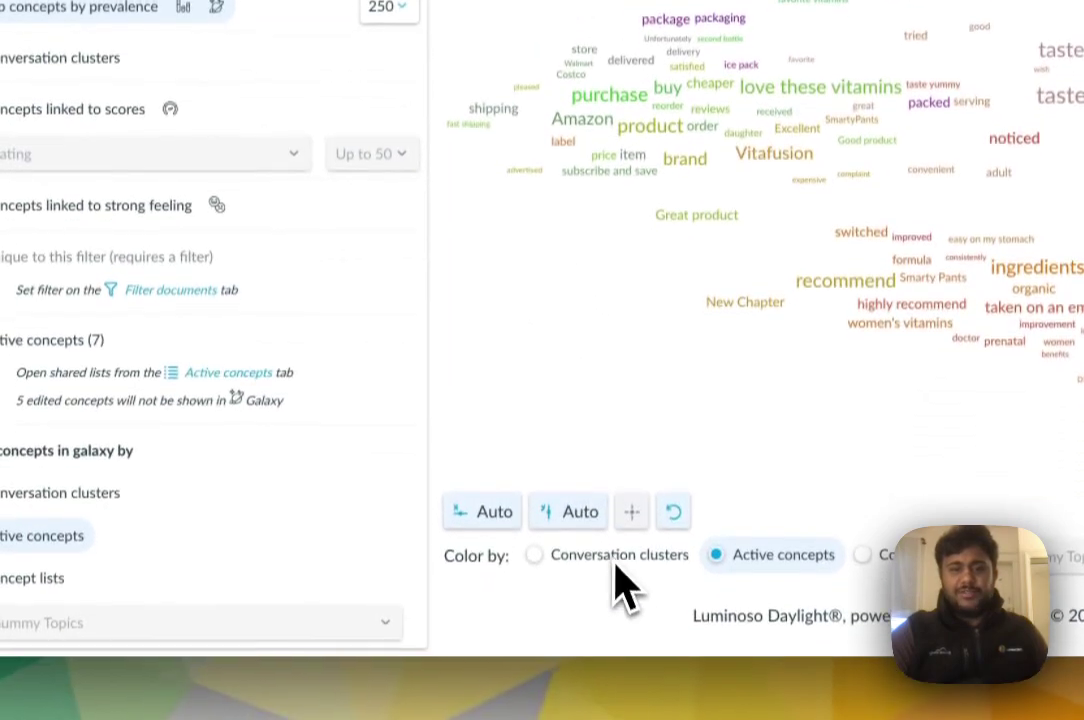
click(552, 680)
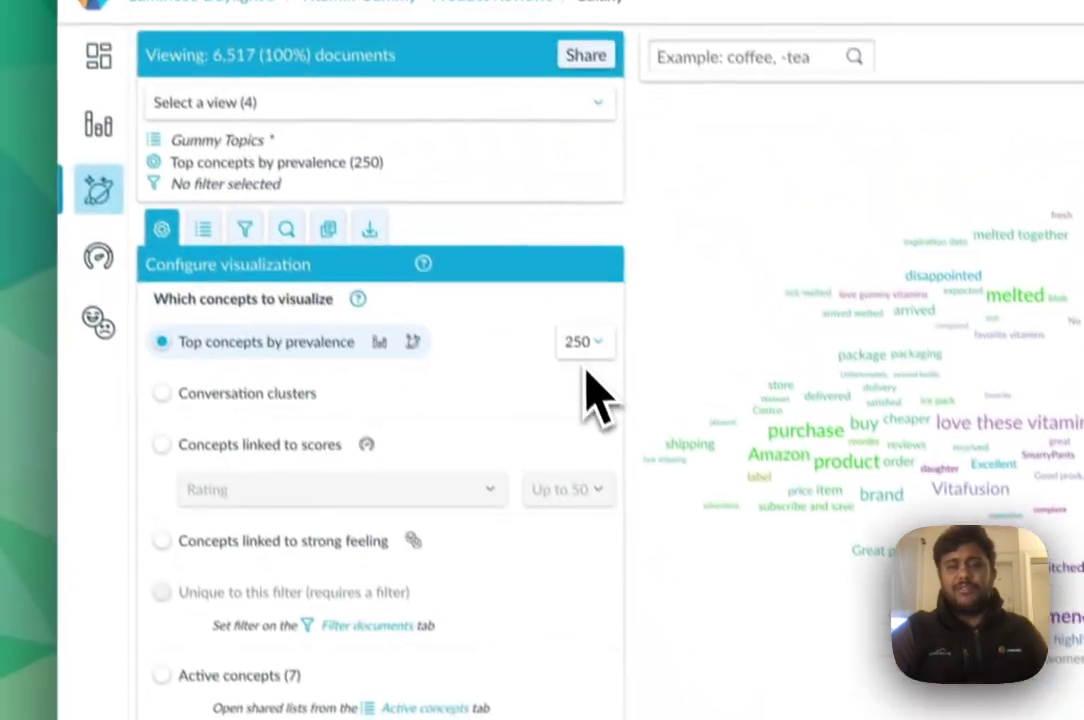
click(605, 372)
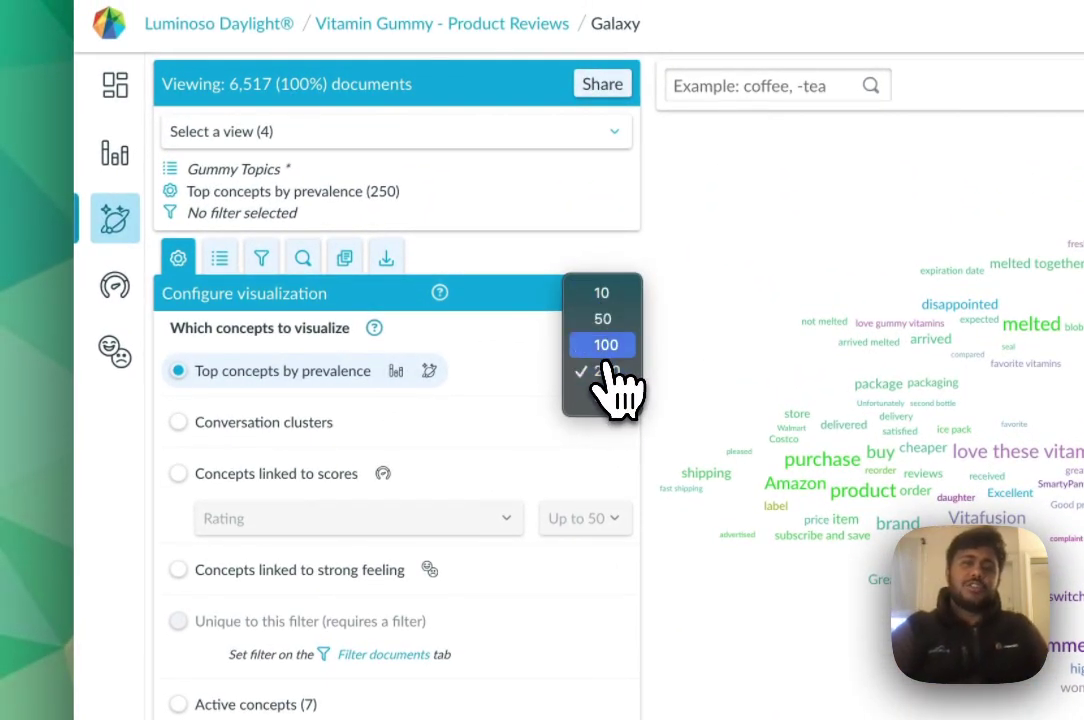
click(608, 346)
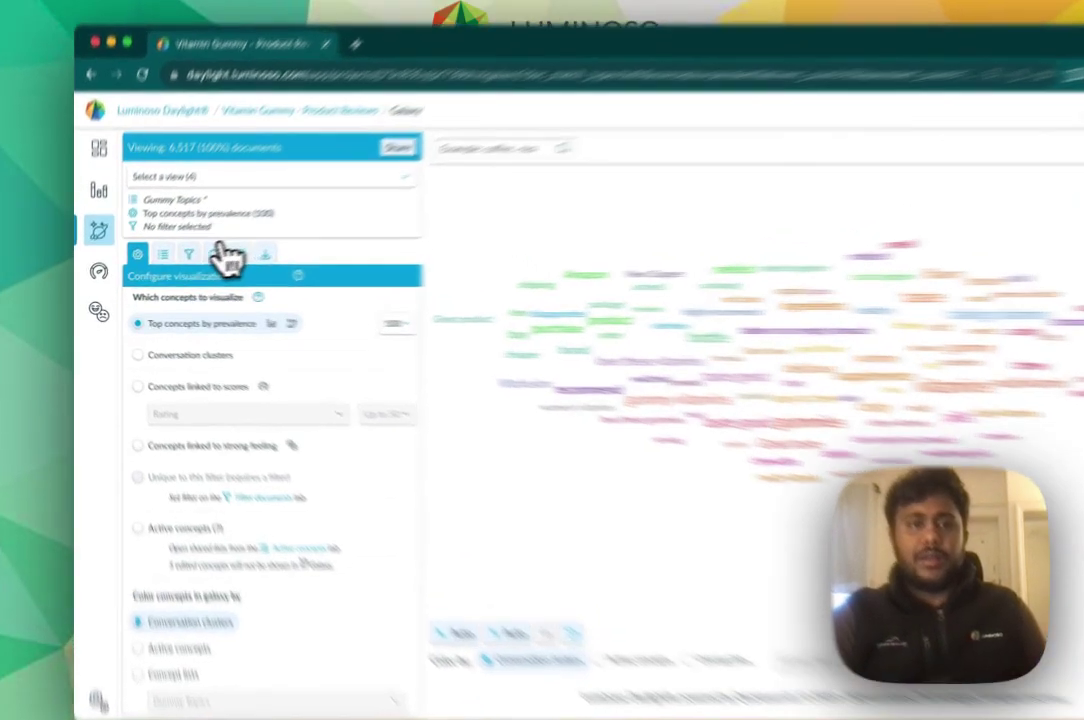
Filter the documents by Product to VitaFusion, leaving 4,064 documents (62.4%)
click(167, 262)
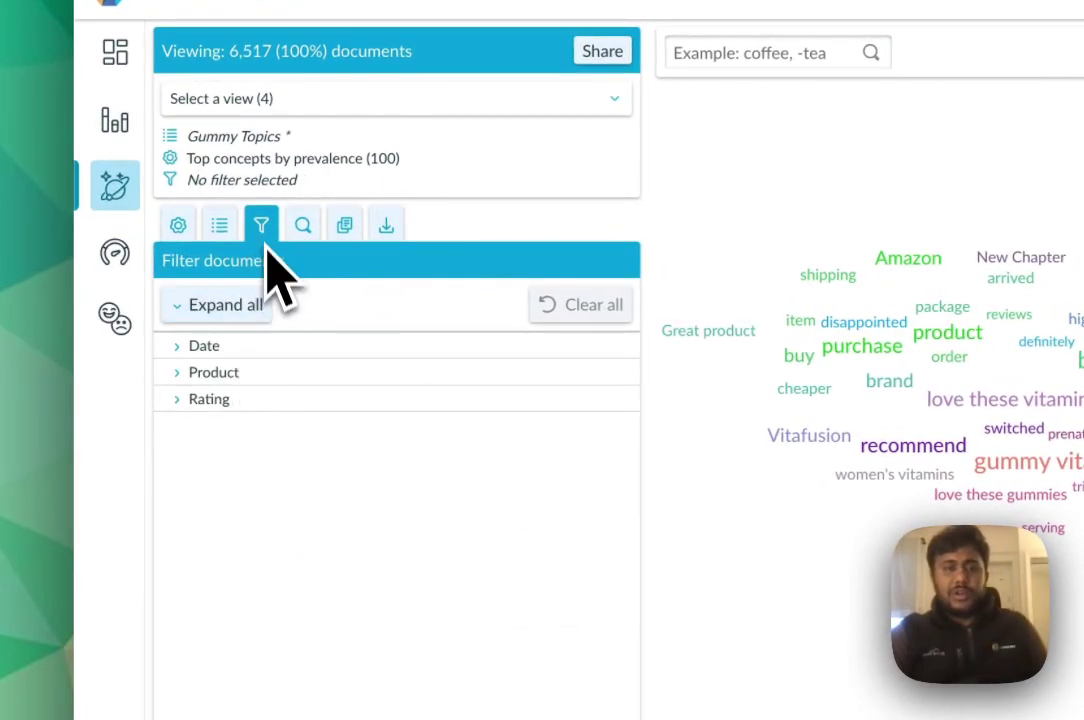
click(214, 372)
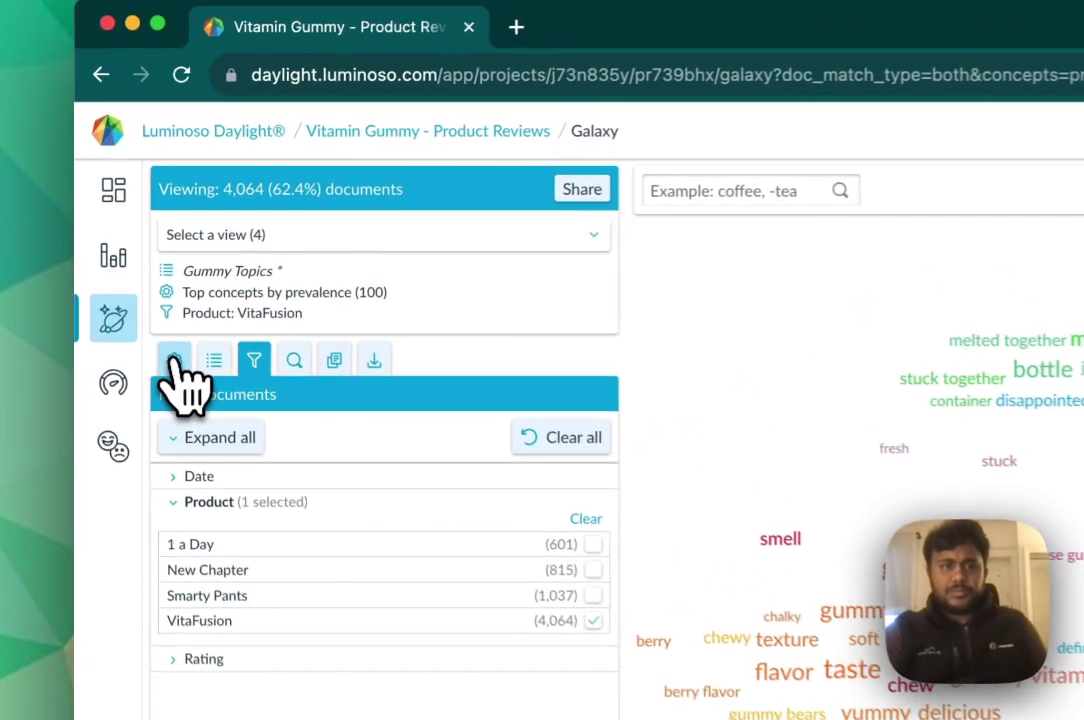
Set the visualization to show concepts 'Unique to this filter', such as 'easy to chew' and 'melted'
click(126, 264)
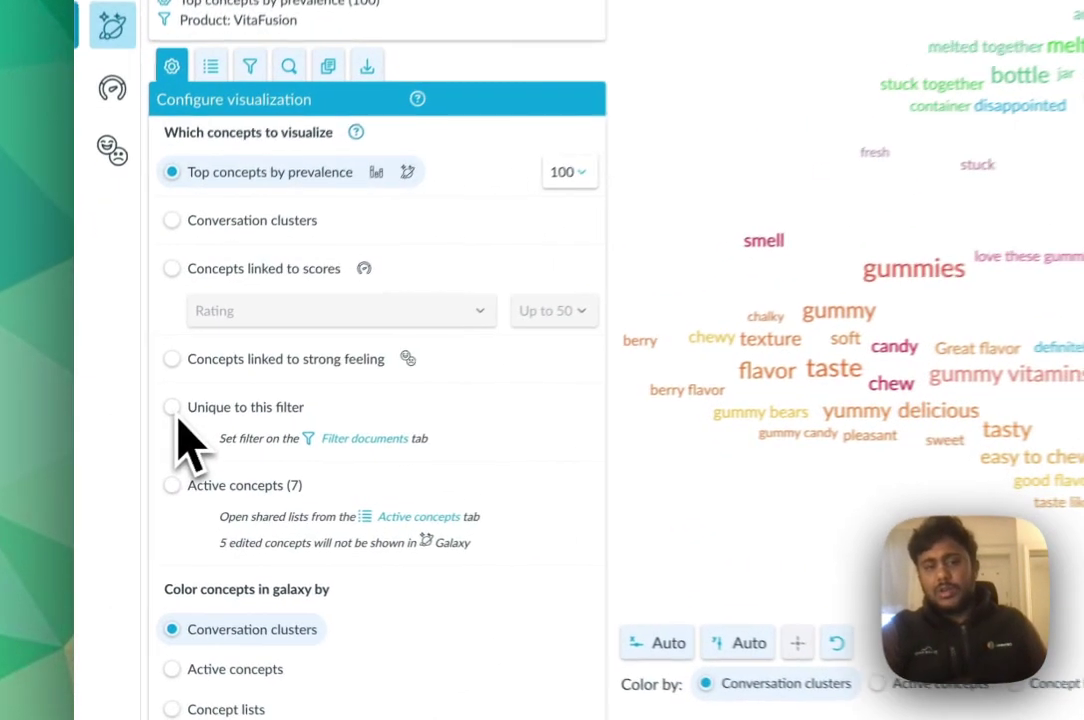
click(146, 450)
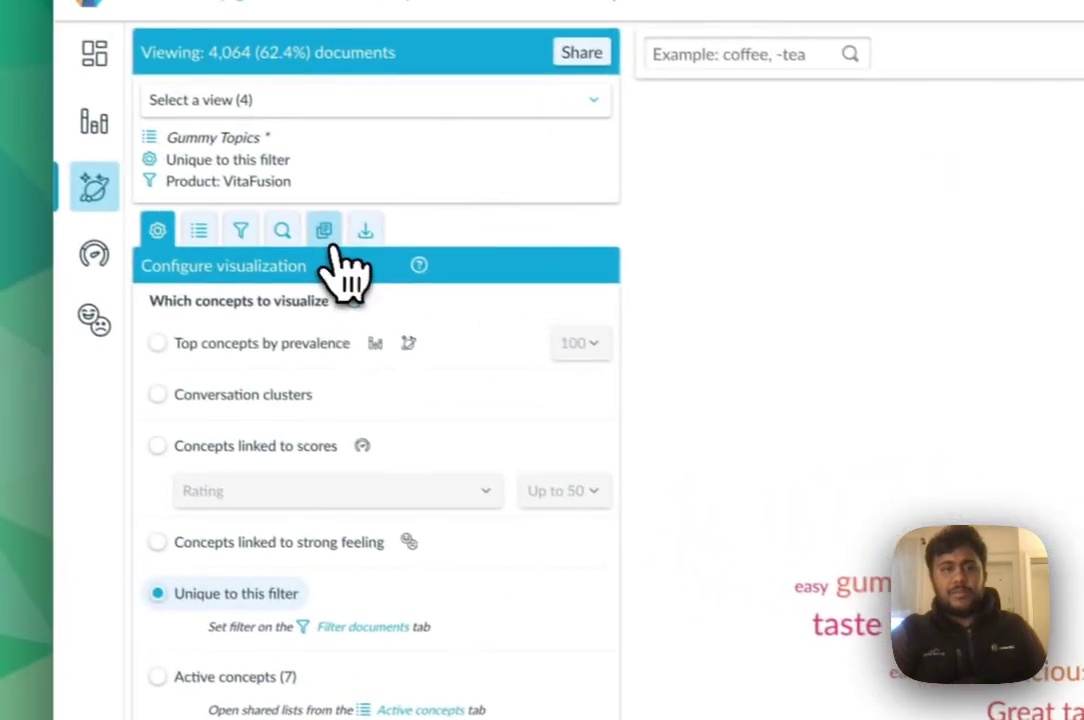
List the review documents for the 'berry flavor' concept in the Documents tab
click(325, 234)
scroll(375, 470, down, 2)
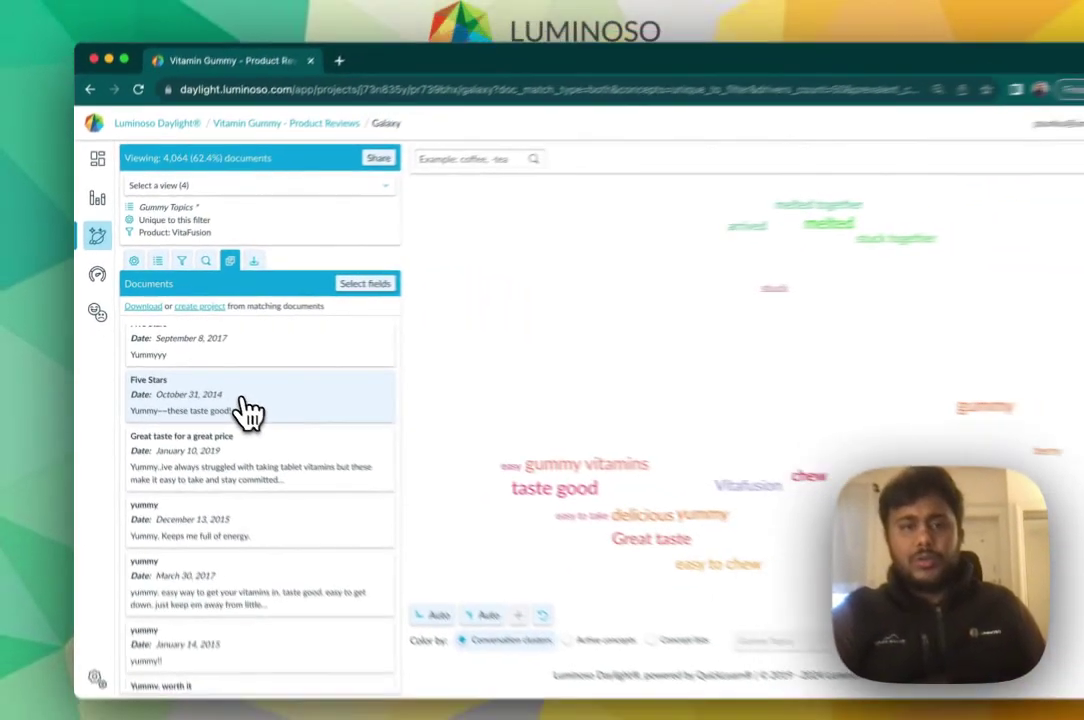
scroll(225, 397, up, 2)
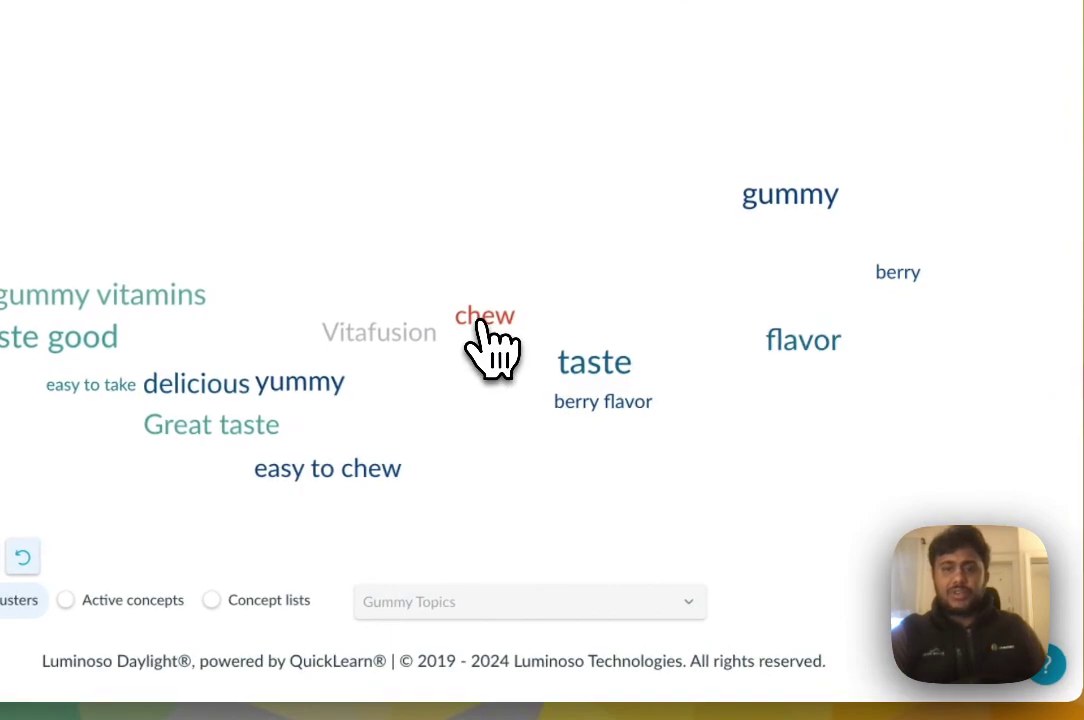
click(612, 406)
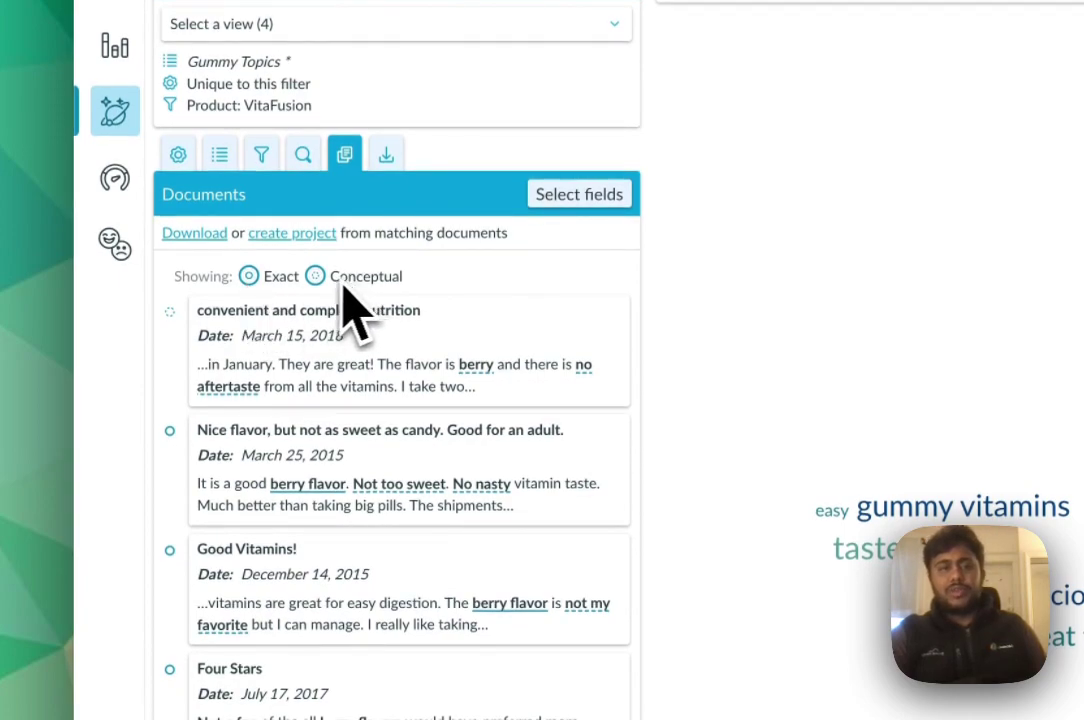
Keep only exact matches and read the full 'Good Vitamins!' review
click(316, 277)
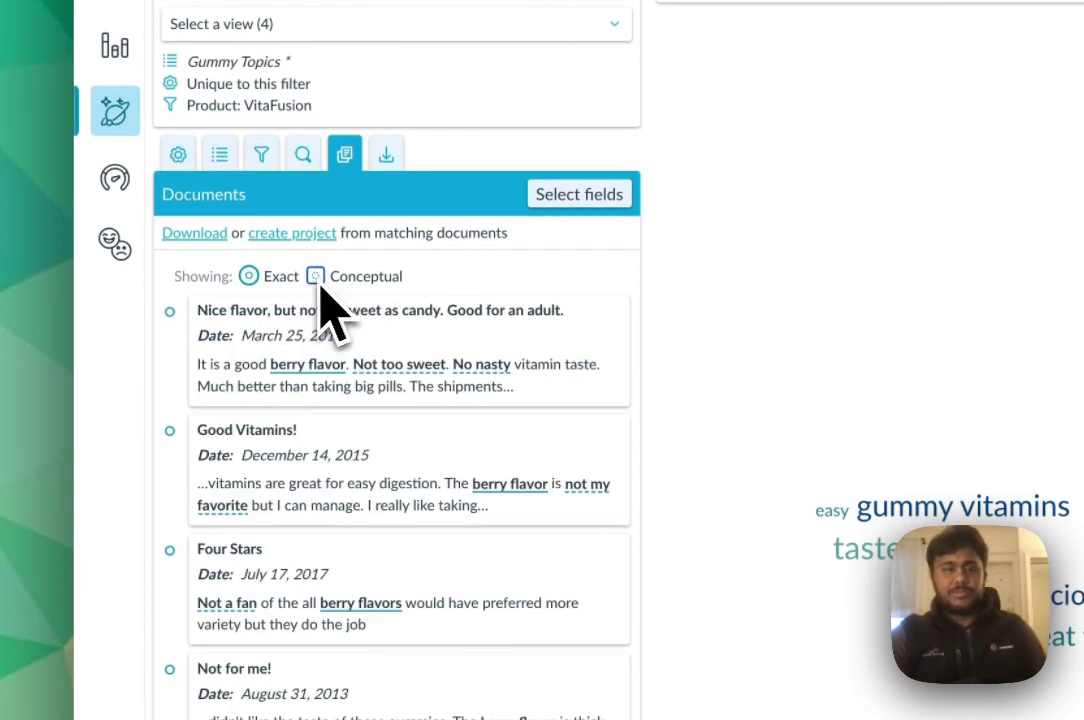
click(250, 278)
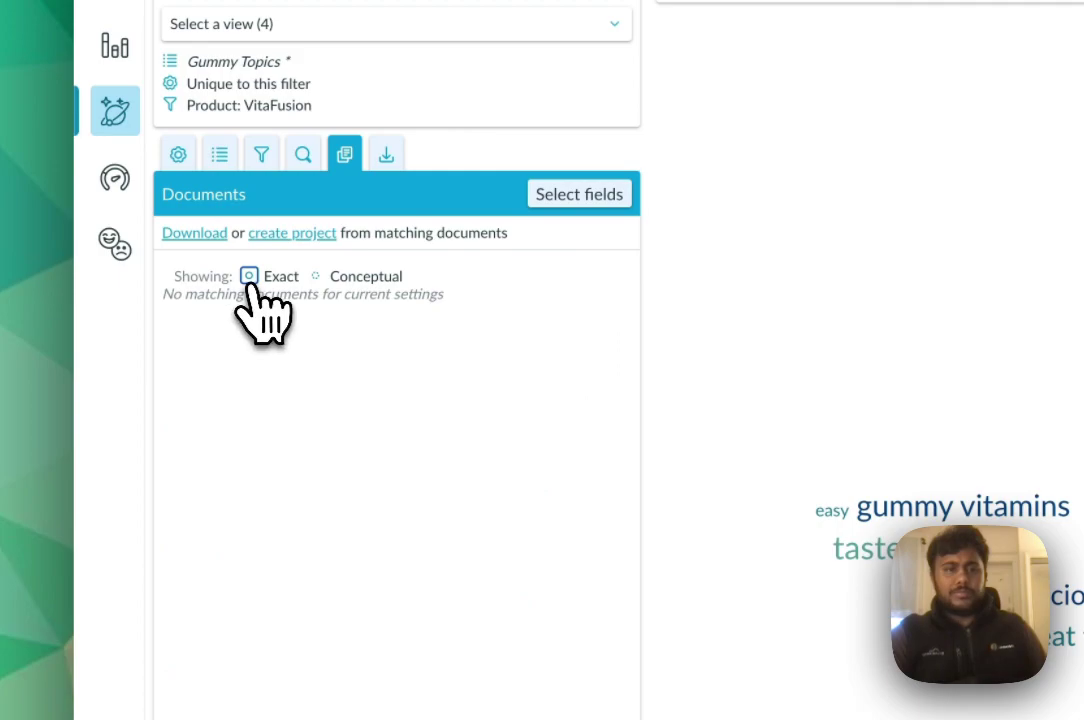
click(250, 286)
click(285, 464)
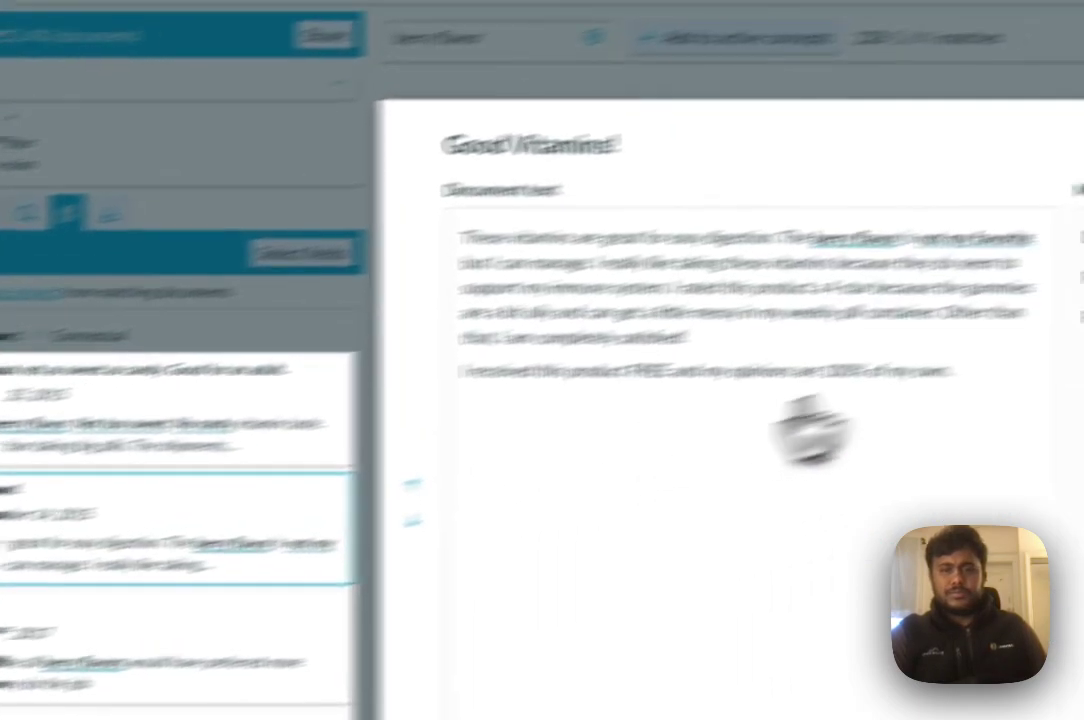